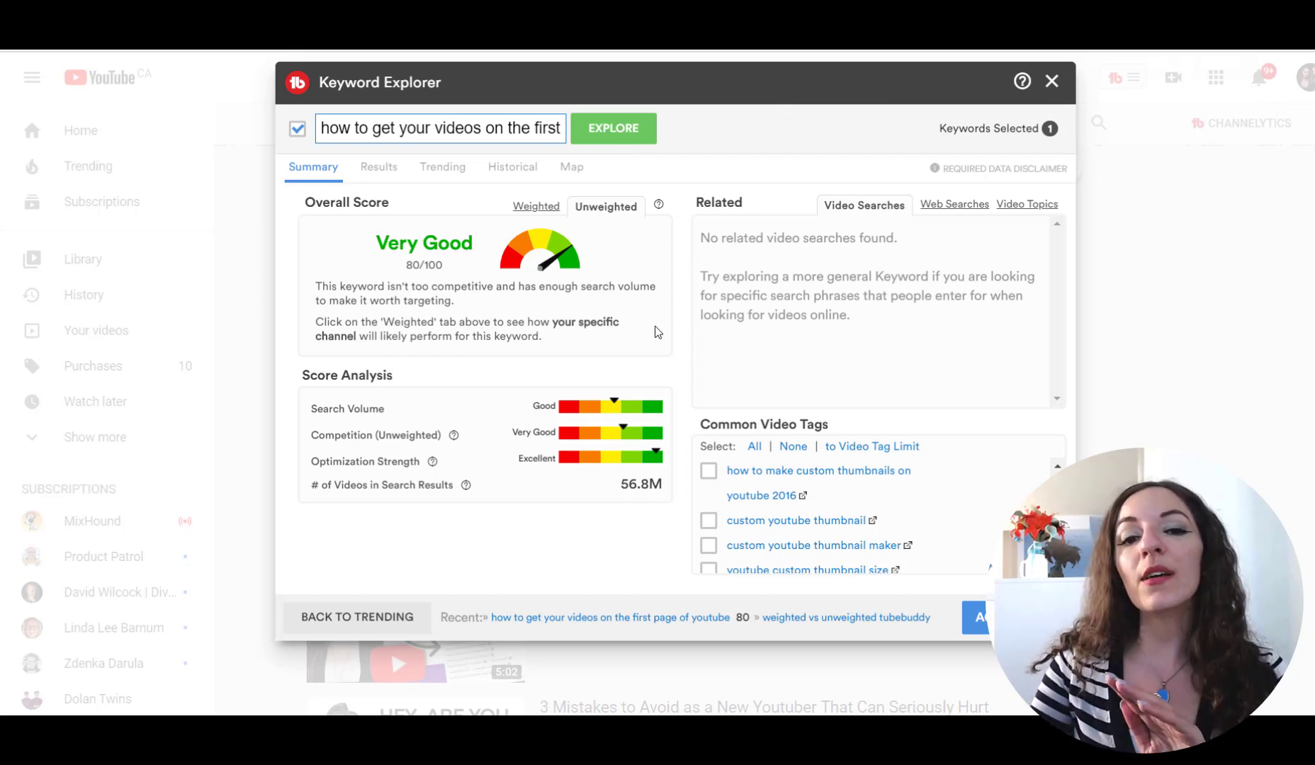
# Step: View the channel-weighted Fair 29/100 score, then return to the unweighted Very Good 80/100 score
pyautogui.click(539, 207)
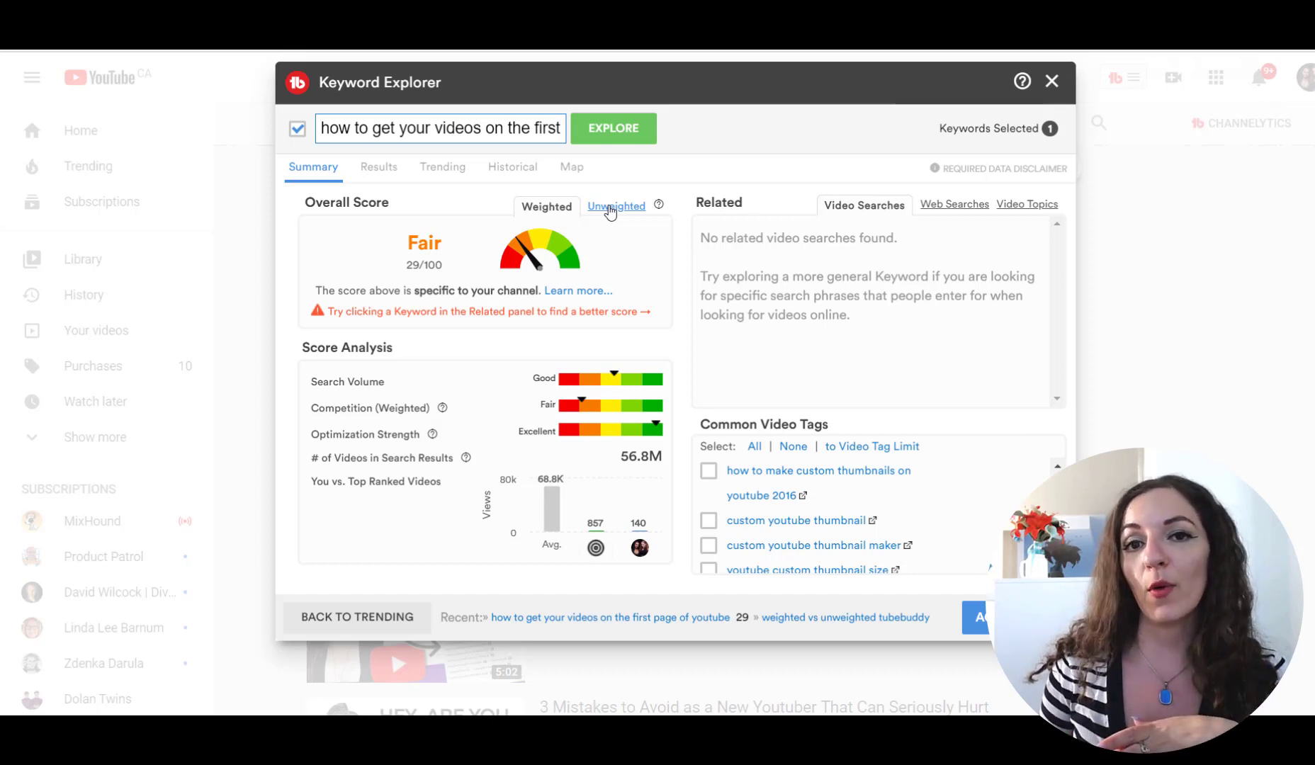
pyautogui.click(610, 209)
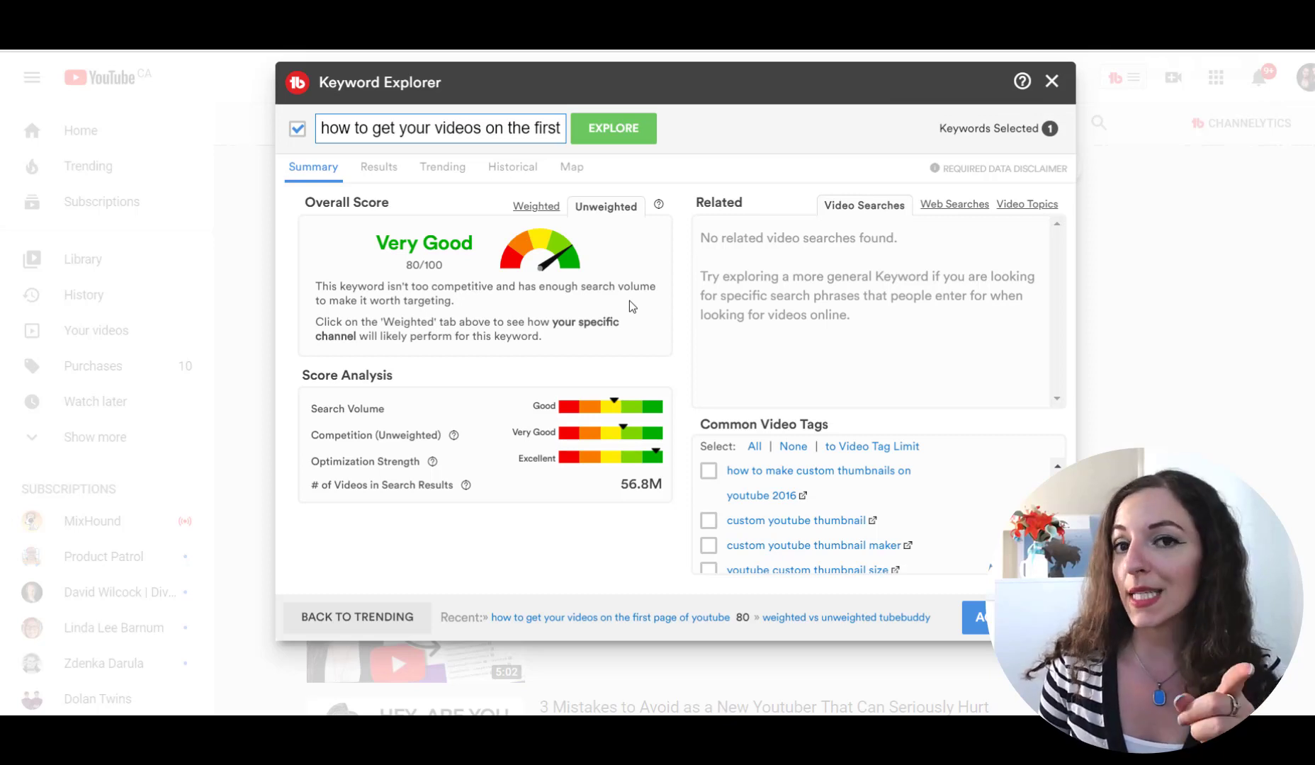
# Step: Switch to the weighted Fair 29/100 score with the You vs. Top Ranked Videos comparison
pyautogui.click(550, 209)
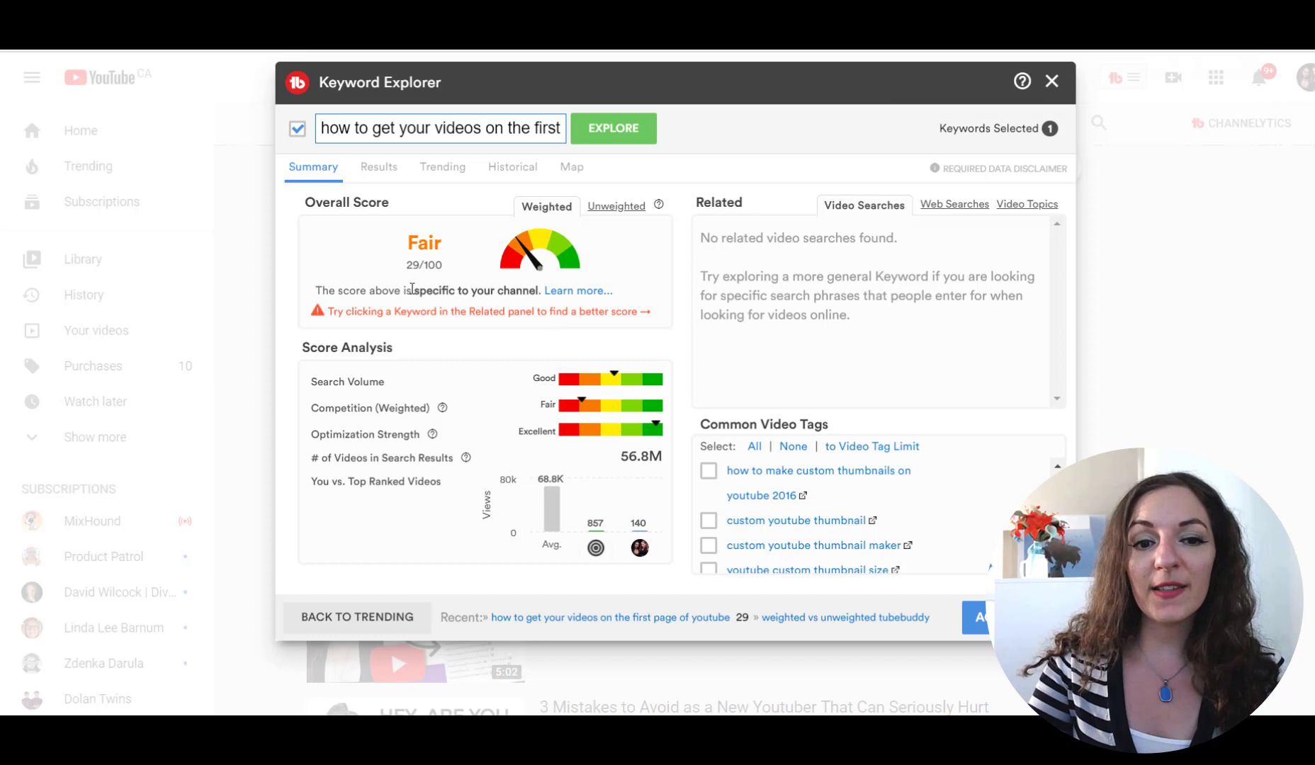
pyautogui.click(632, 211)
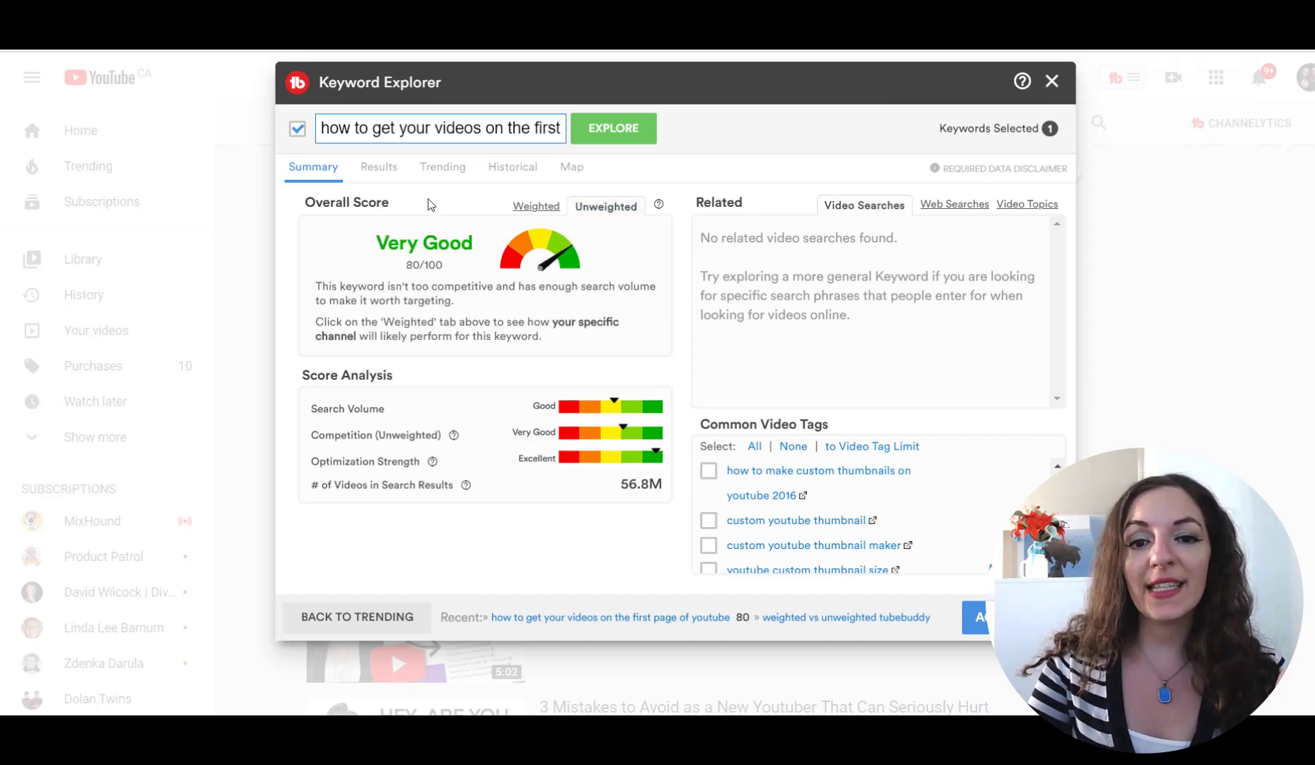
pyautogui.click(544, 216)
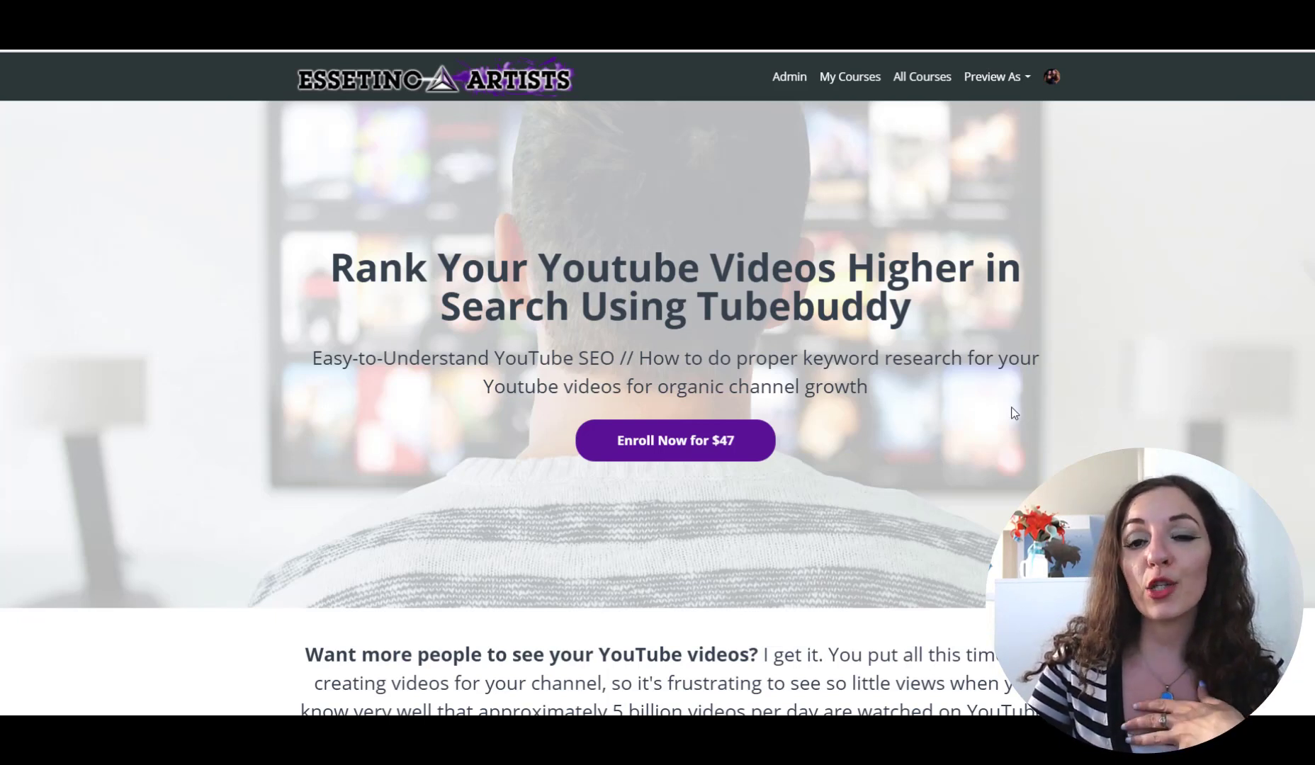
pyautogui.scroll(-3, 1012, 412)
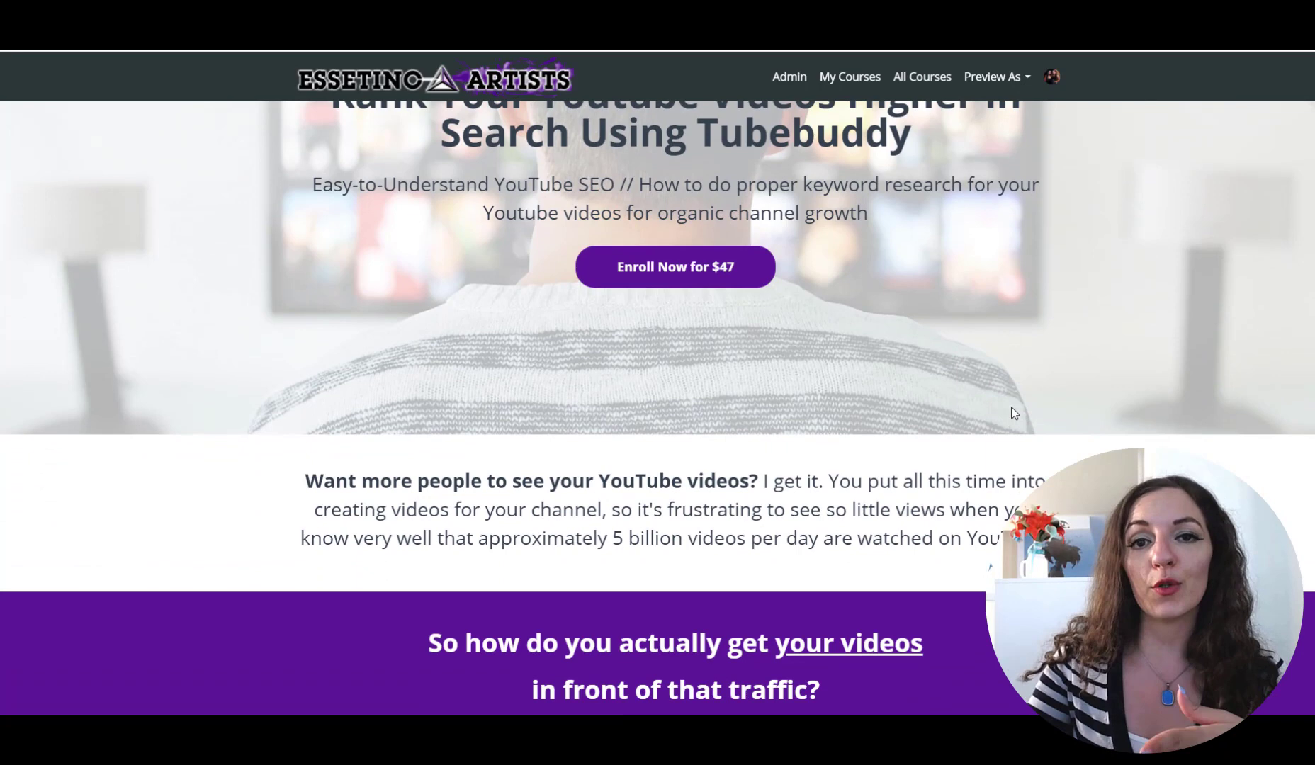
pyautogui.scroll(-2, 1011, 412)
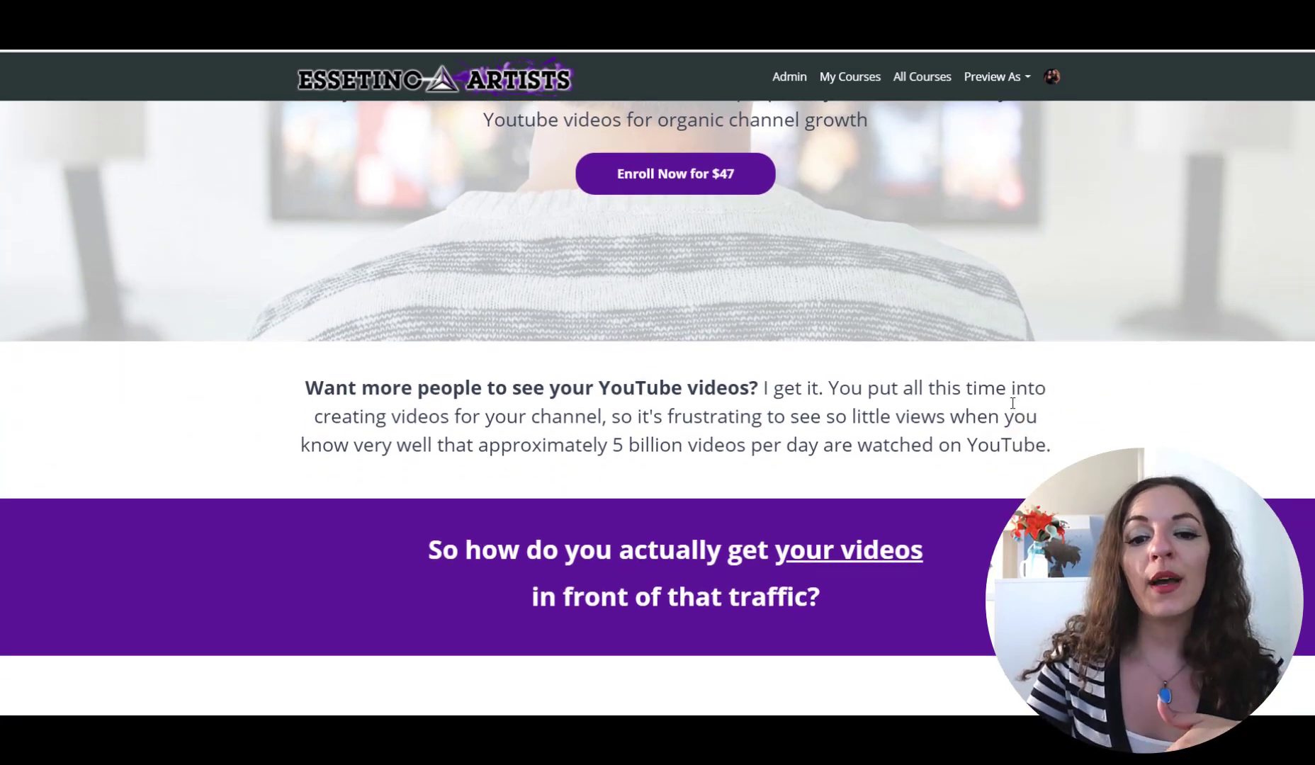
pyautogui.scroll(-2, 1012, 403)
pyautogui.scroll(-1, 1012, 403)
pyautogui.scroll(-1, 1012, 403)
pyautogui.scroll(-1, 1012, 403)
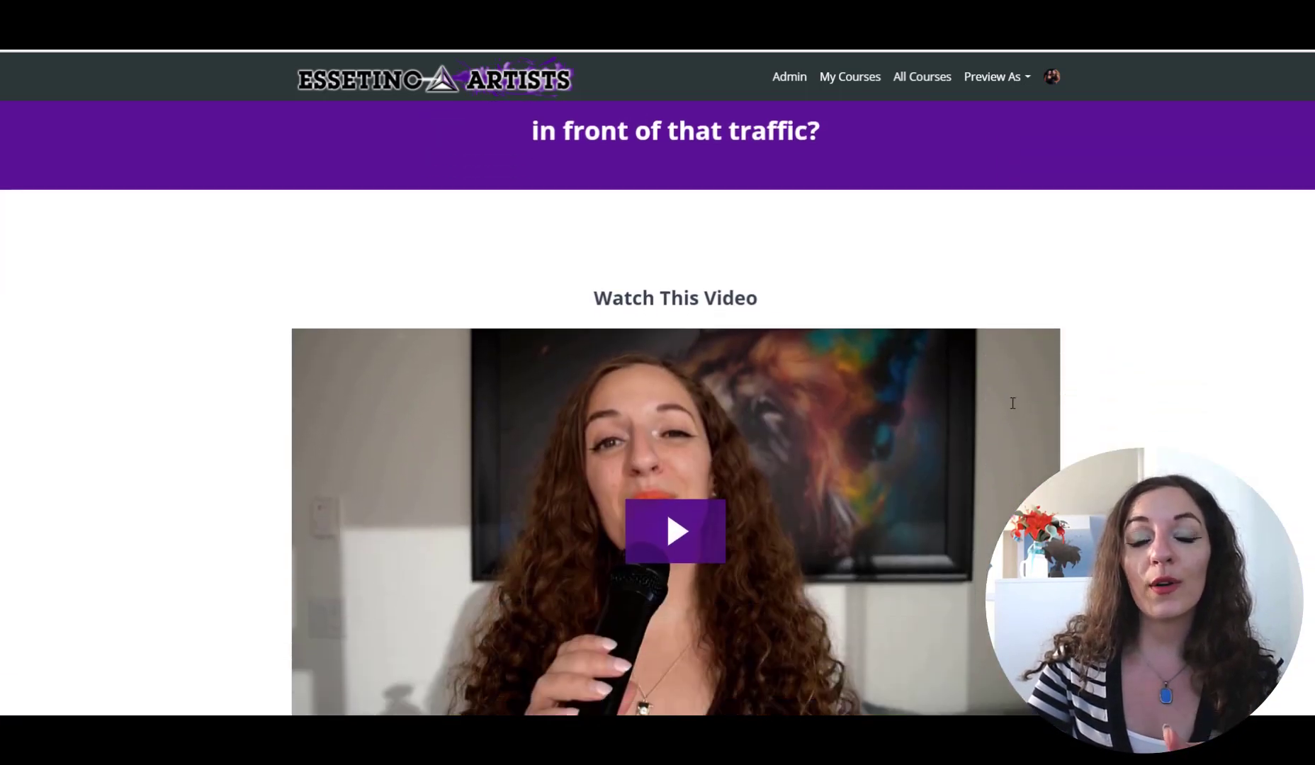
pyautogui.scroll(-2, 1012, 404)
pyautogui.scroll(-2, 1012, 403)
pyautogui.scroll(-1, 1012, 403)
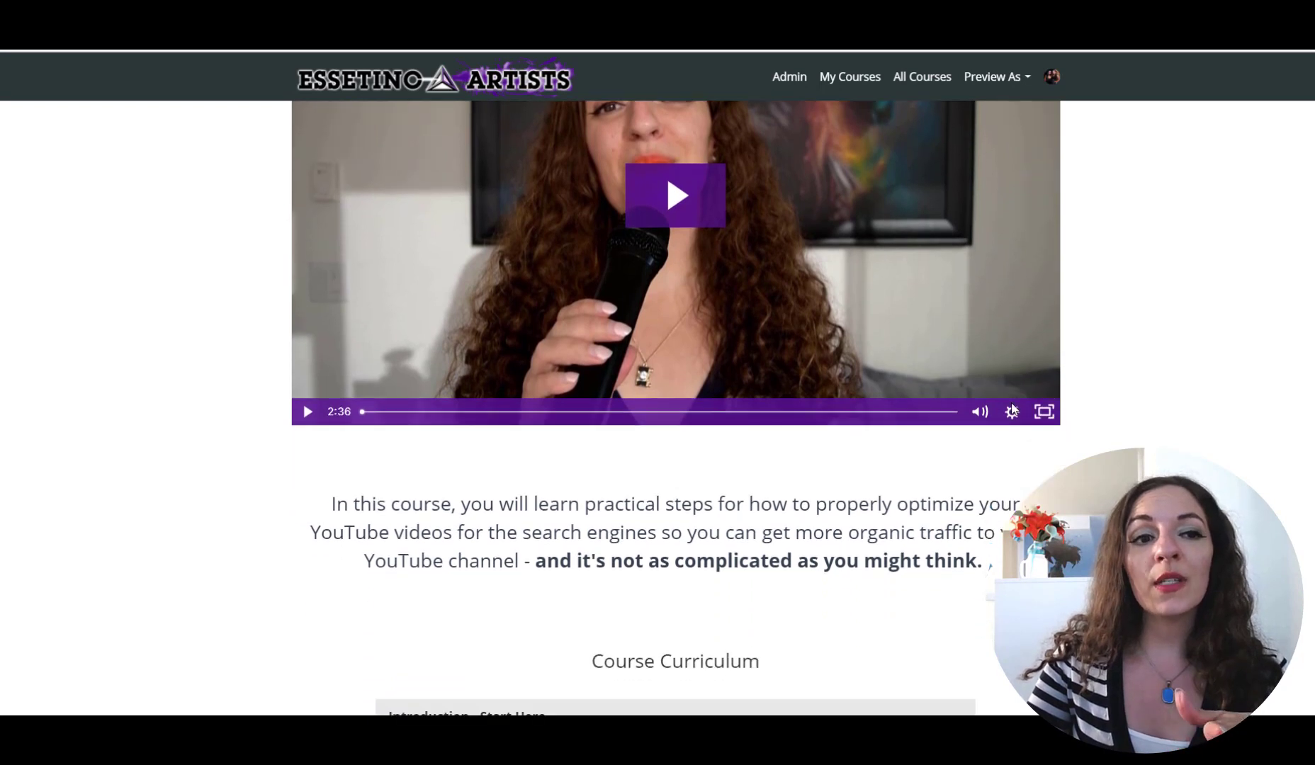
pyautogui.scroll(-1, 1012, 411)
pyautogui.scroll(-1, 1012, 410)
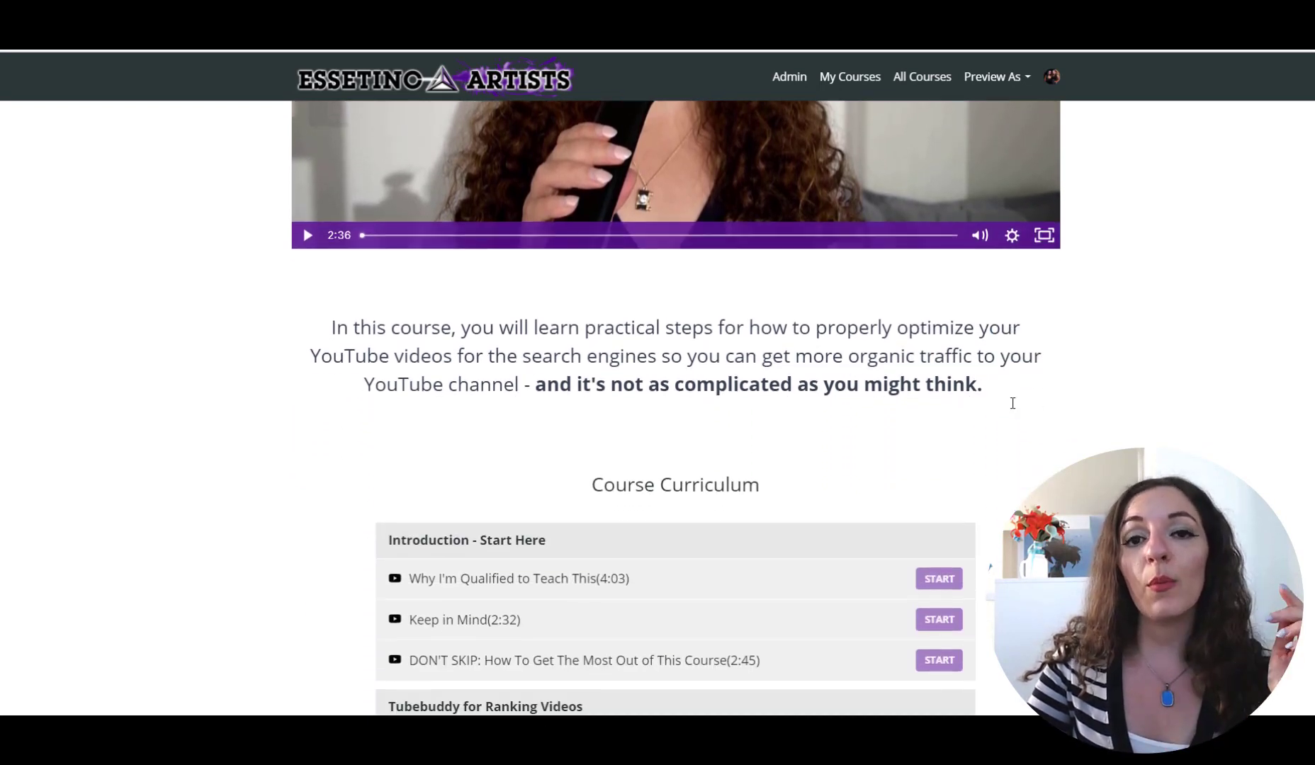
pyautogui.scroll(-2, 1012, 410)
pyautogui.scroll(-1, 1012, 409)
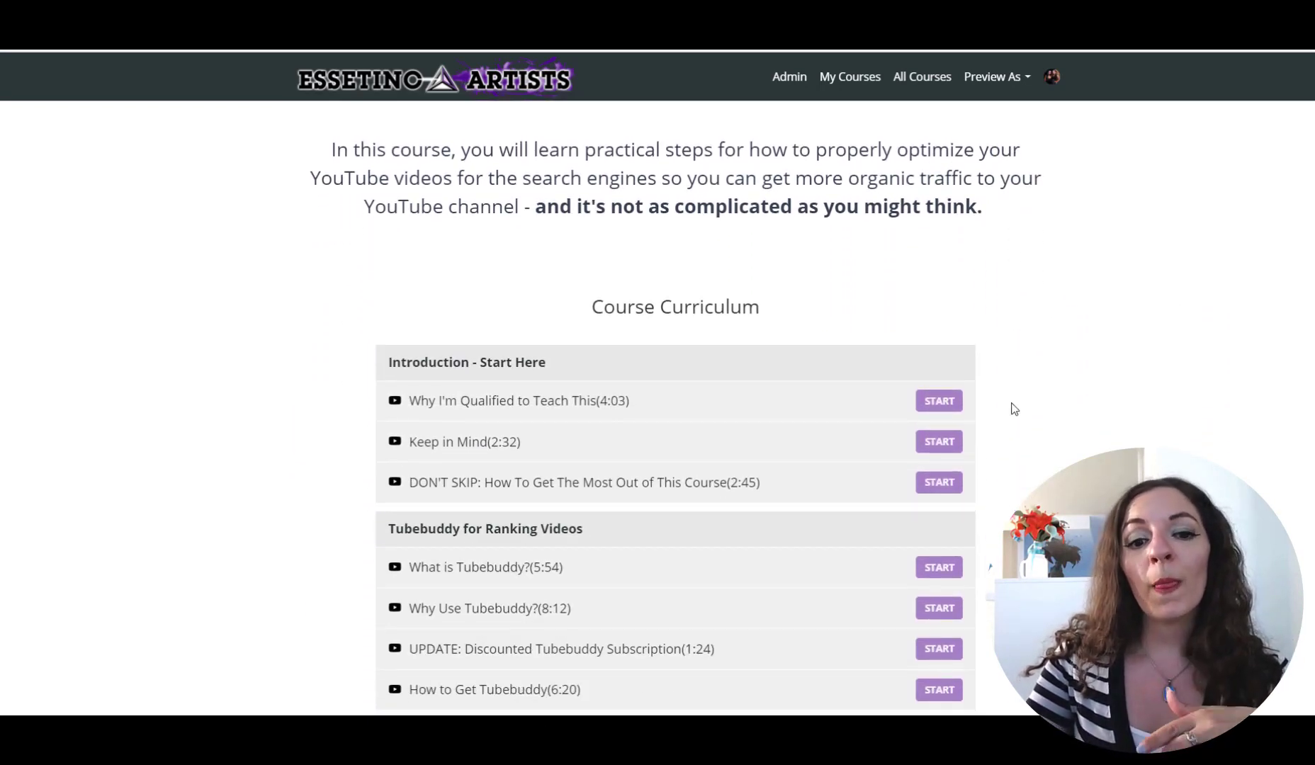
pyautogui.scroll(-1, 1012, 410)
pyautogui.scroll(-2, 1012, 409)
pyautogui.scroll(-1, 1012, 409)
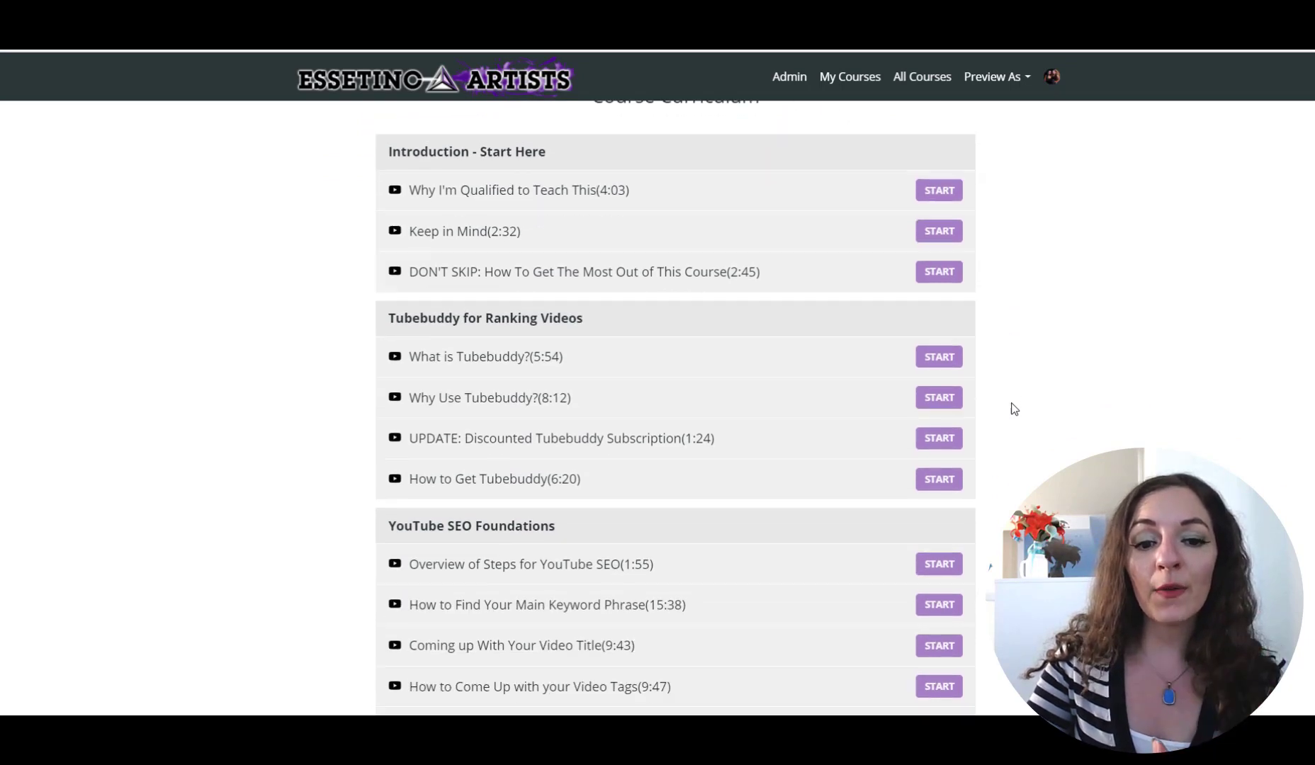
pyautogui.scroll(-2, 1012, 409)
pyautogui.scroll(-2, 1012, 410)
pyautogui.scroll(-2, 1012, 410)
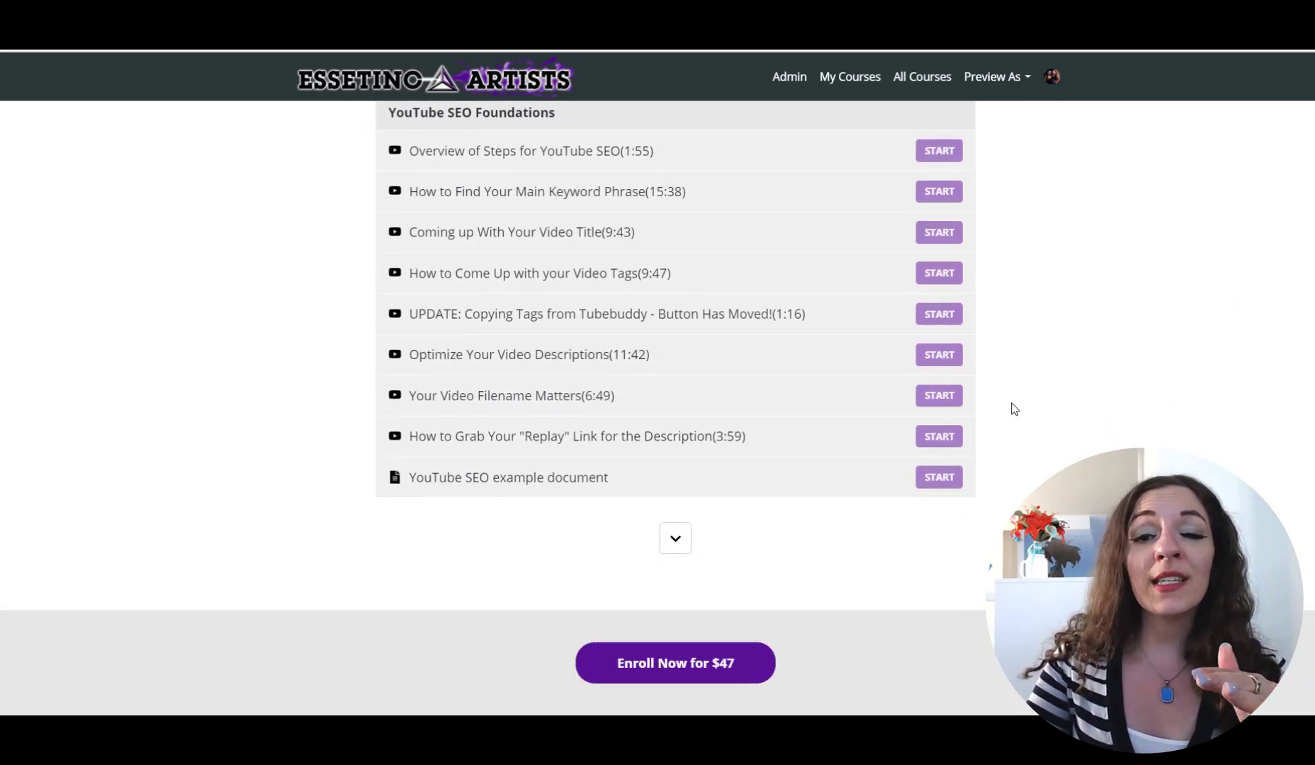
pyautogui.scroll(-2, 1012, 410)
pyautogui.scroll(-2, 1012, 410)
pyautogui.scroll(-1, 1012, 410)
pyautogui.scroll(-1, 1012, 410)
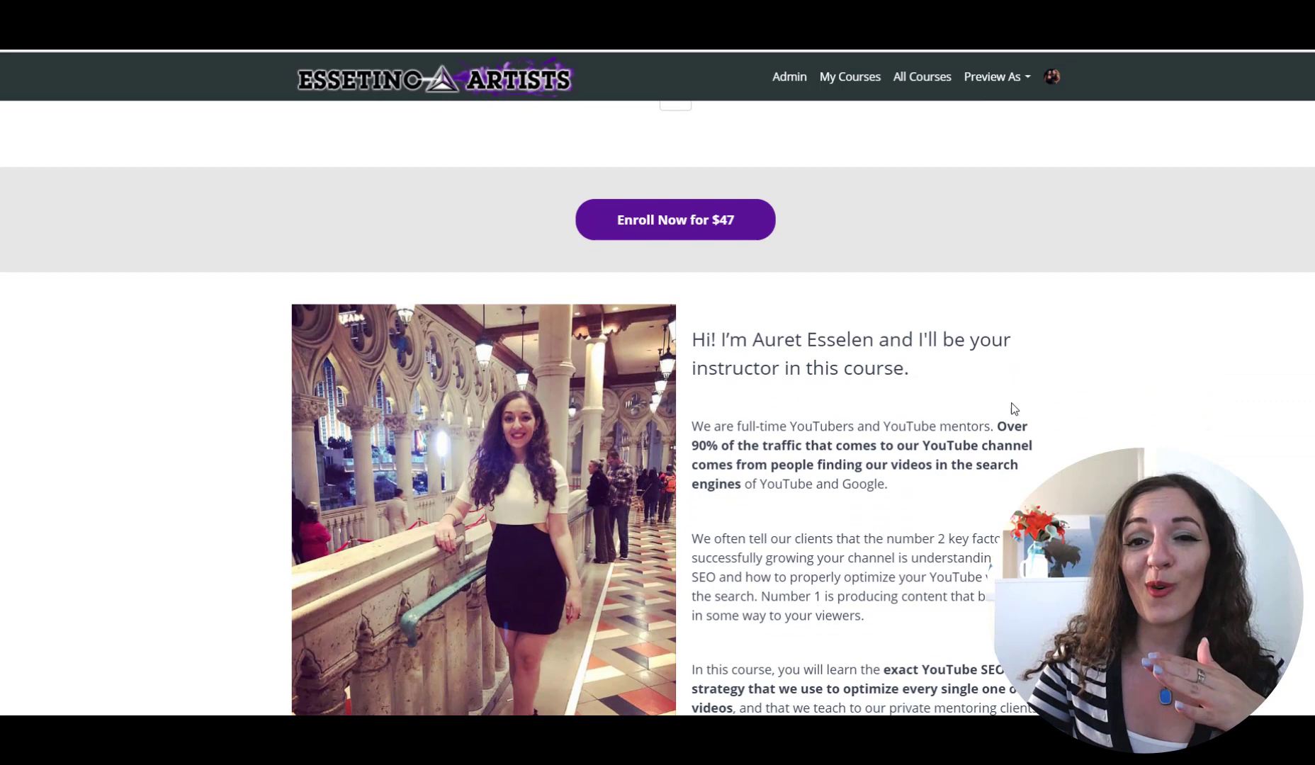
pyautogui.scroll(-2, 1012, 410)
pyautogui.scroll(-1, 1012, 410)
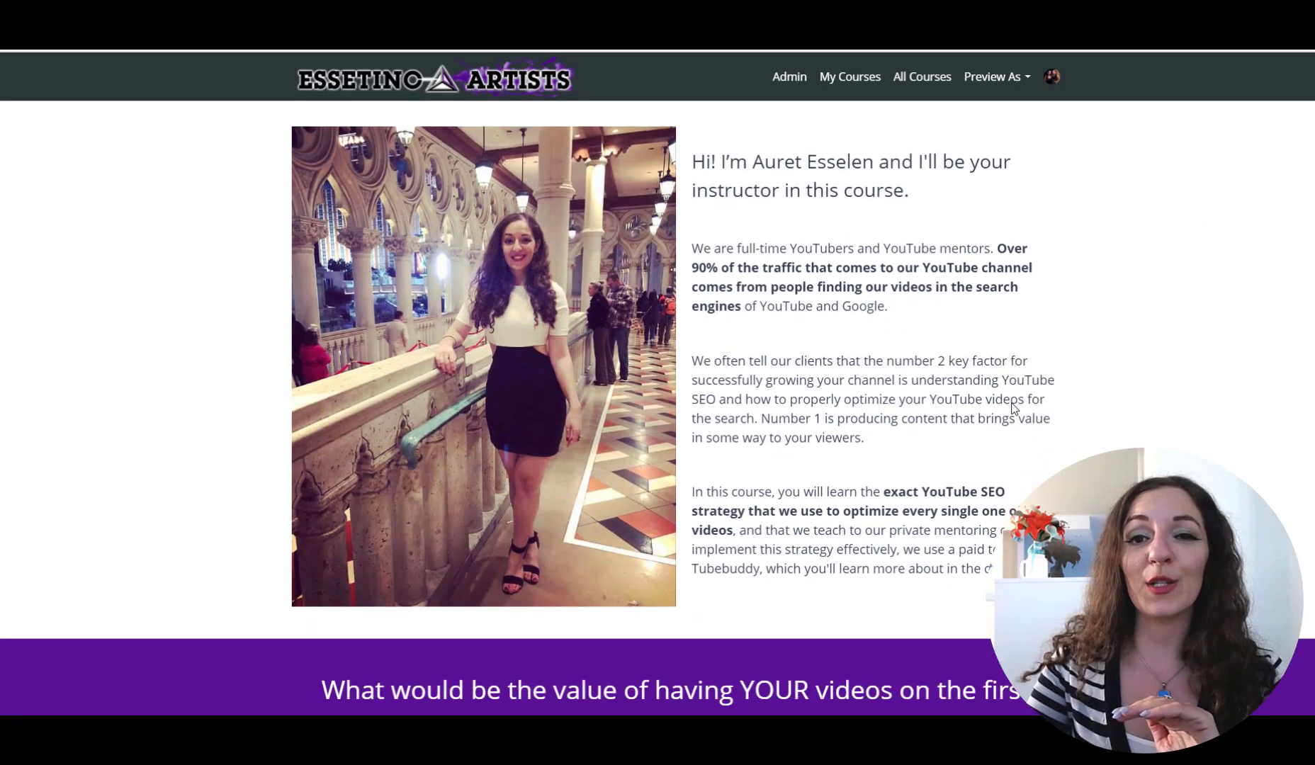
pyautogui.scroll(-2, 1012, 410)
pyautogui.scroll(-1, 1012, 410)
pyautogui.scroll(-2, 1012, 409)
pyautogui.scroll(-1, 1012, 410)
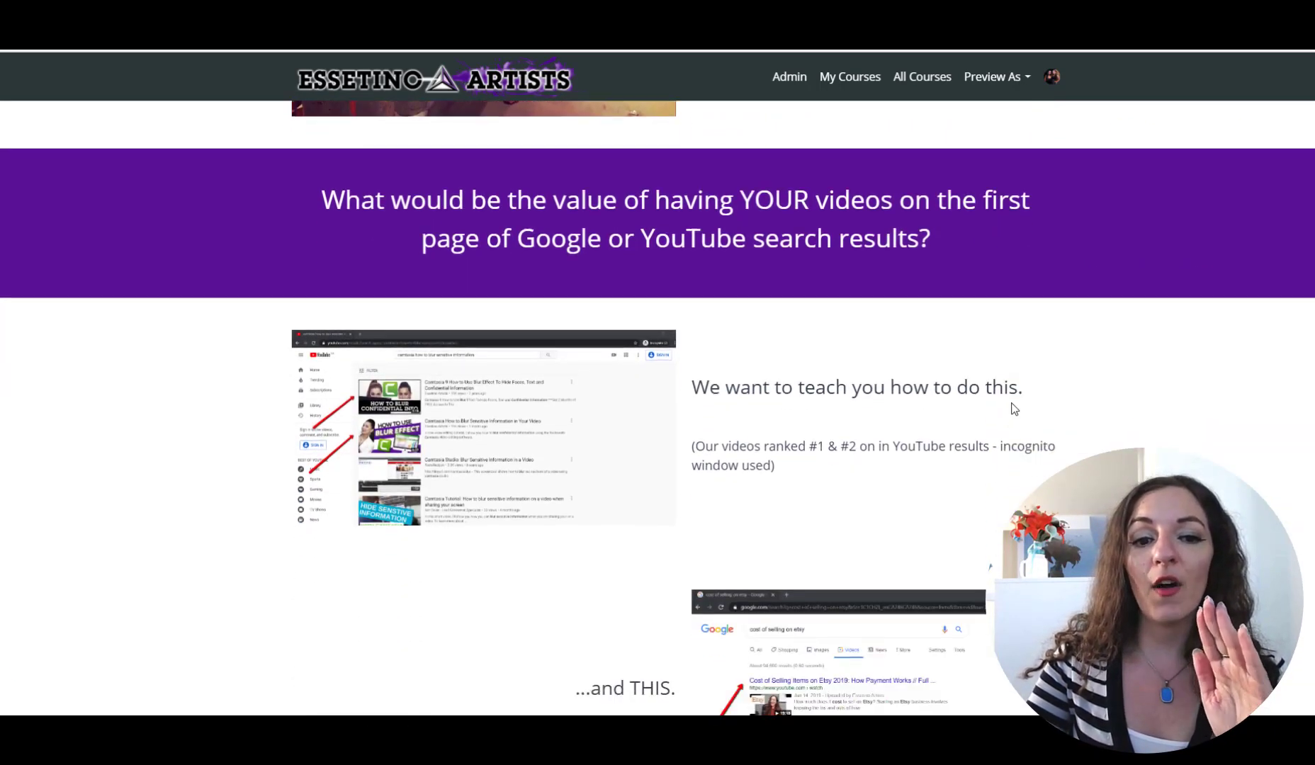
pyautogui.scroll(-1, 1012, 409)
pyautogui.scroll(-1, 1012, 409)
pyautogui.scroll(-1, 1012, 409)
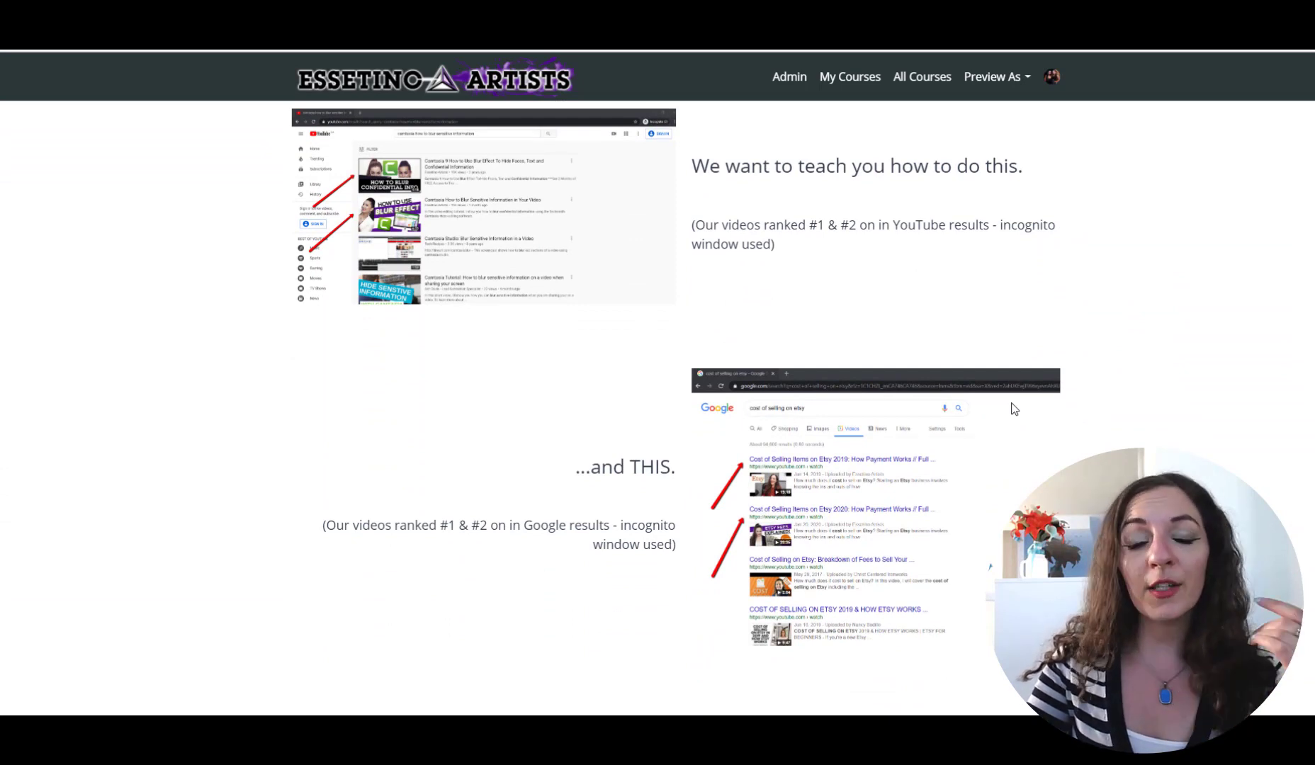
pyautogui.scroll(-1, 1012, 410)
pyautogui.scroll(-1, 1013, 410)
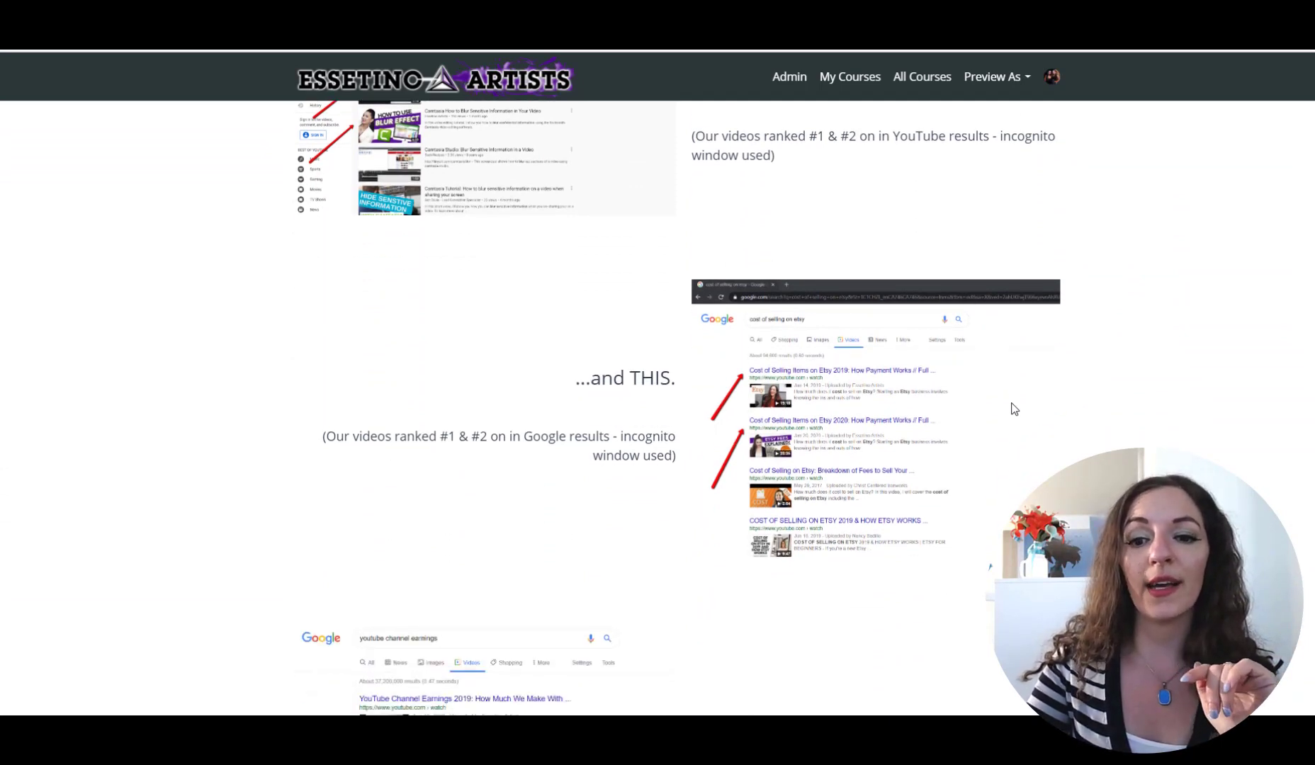
pyautogui.scroll(-1, 1012, 410)
pyautogui.scroll(-1, 1012, 409)
pyautogui.scroll(-1, 1012, 410)
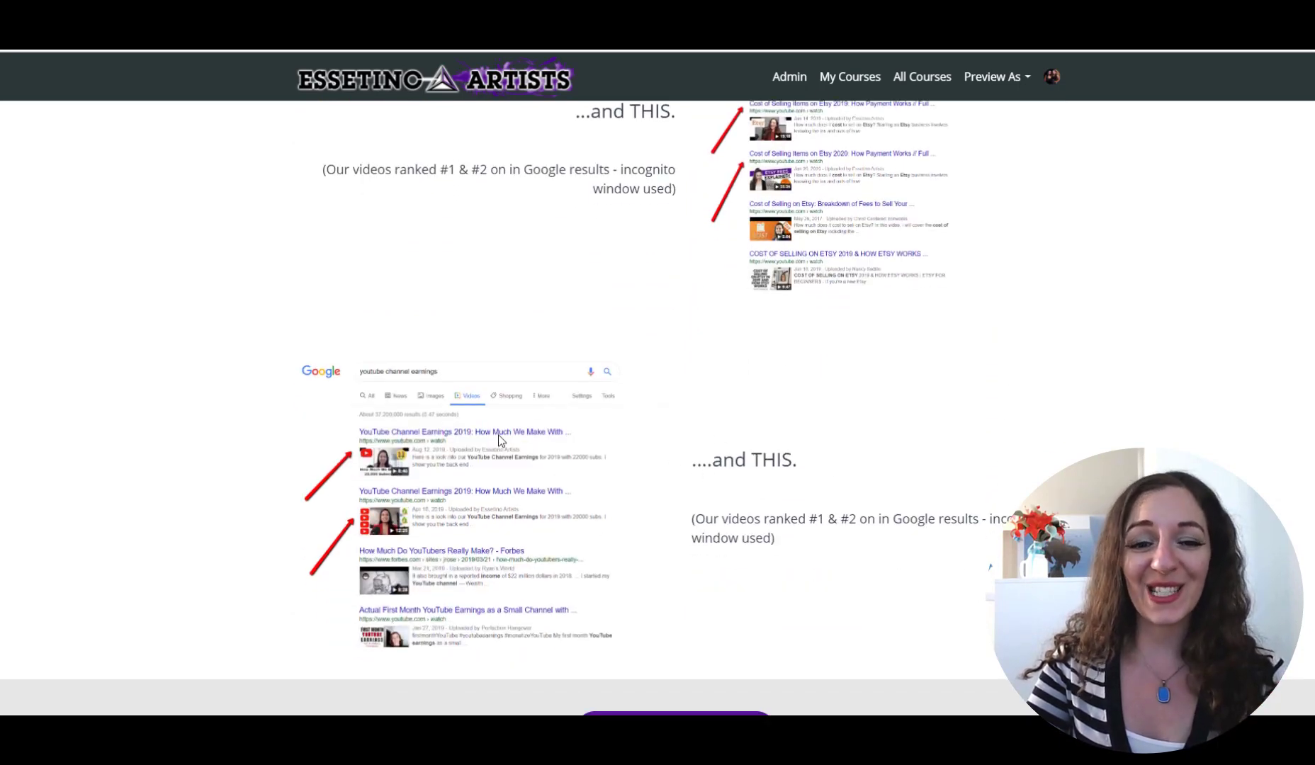
pyautogui.scroll(-1, 494, 442)
pyautogui.scroll(-2, 494, 442)
pyautogui.scroll(-1, 494, 442)
pyautogui.scroll(-2, 494, 442)
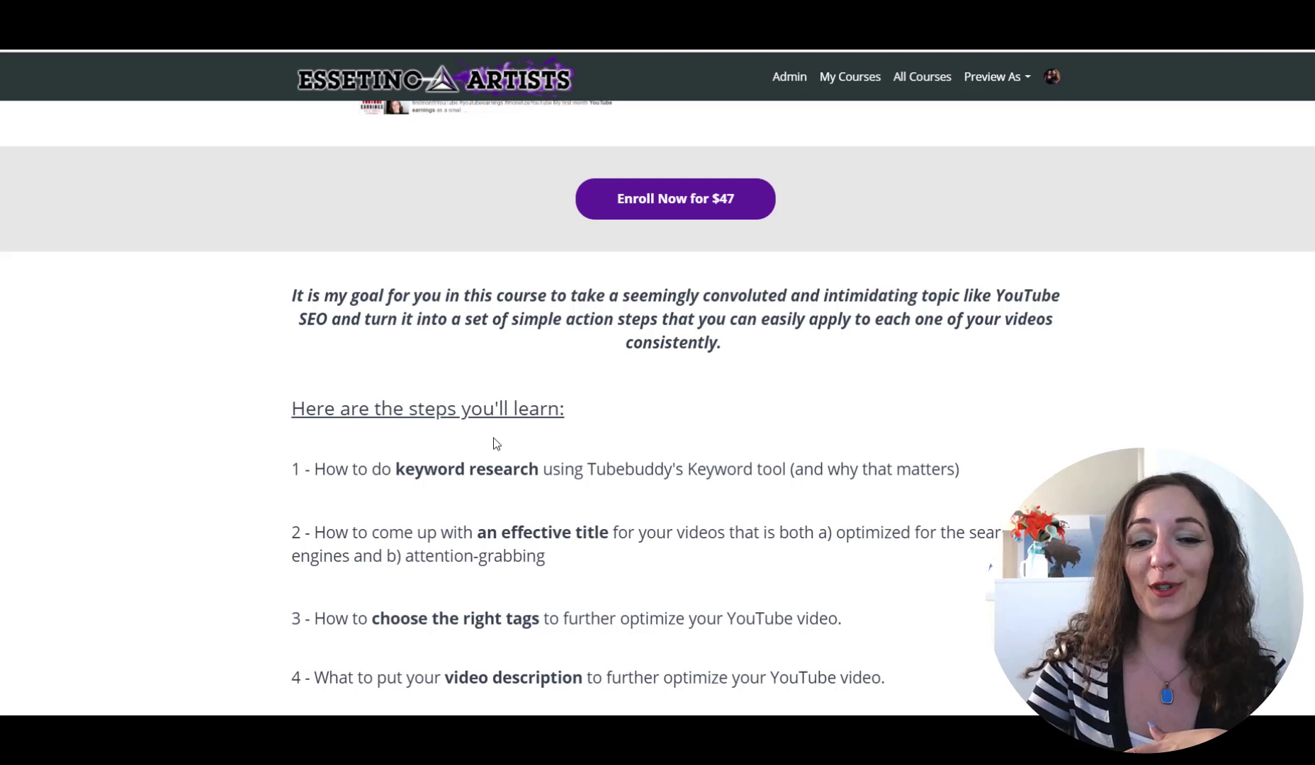
pyautogui.scroll(-1, 494, 442)
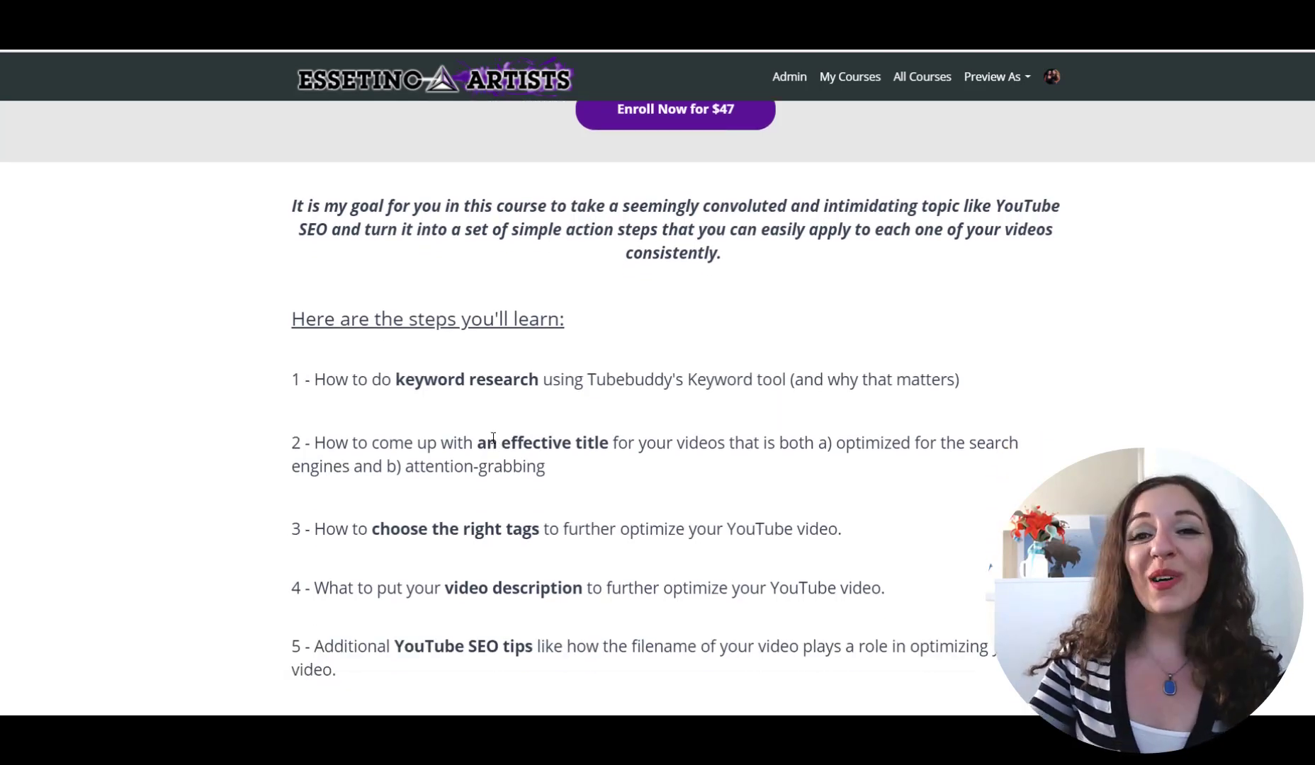